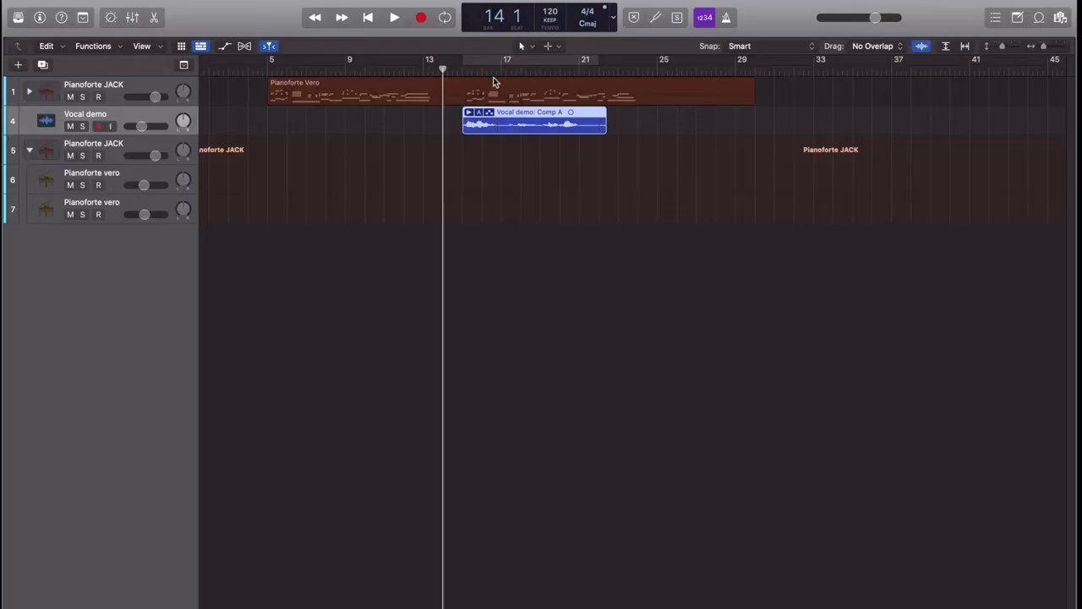
- Play the arrangement from the Vocal demo start at bar 15 to about bar 26, then select the first Pianoforte vero track
{"action": "left_click", "coordinate": [464, 72]}
{"action": "key", "text": "super+Right"}
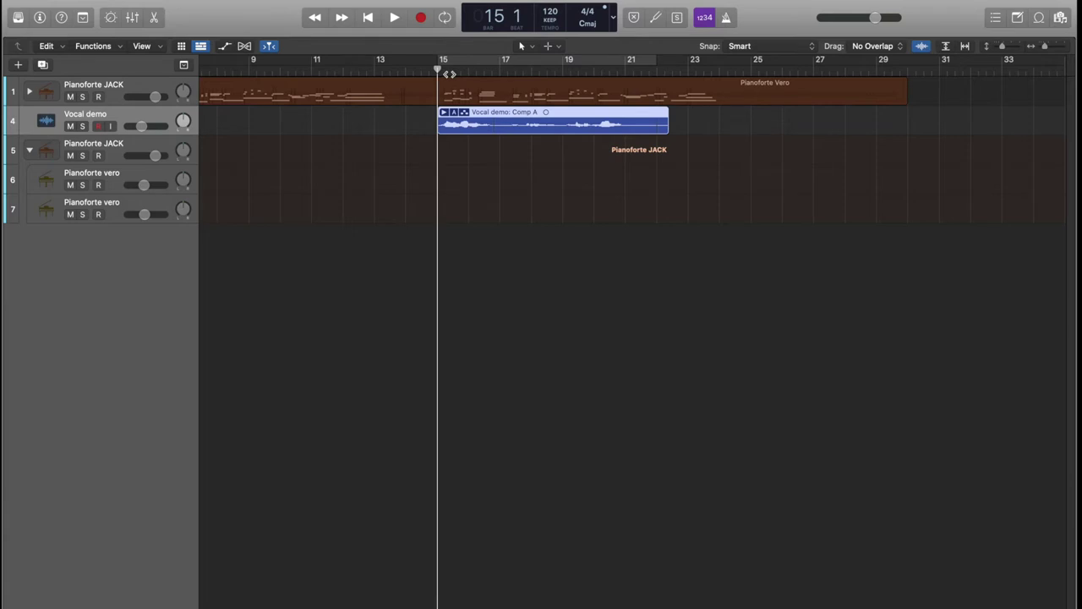
{"action": "key", "text": "space"}
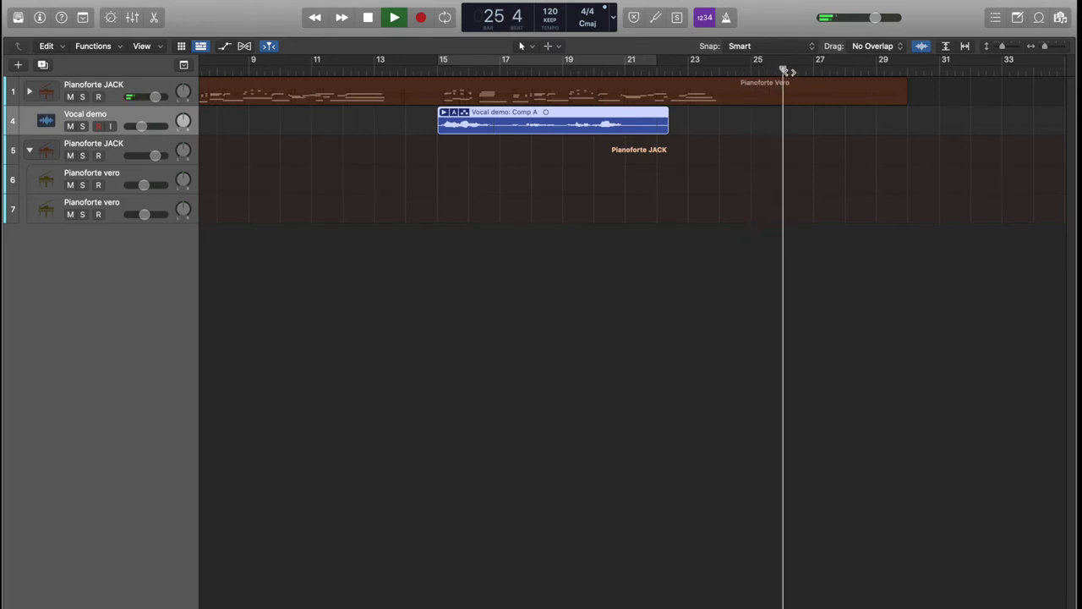
{"action": "key", "text": "space"}
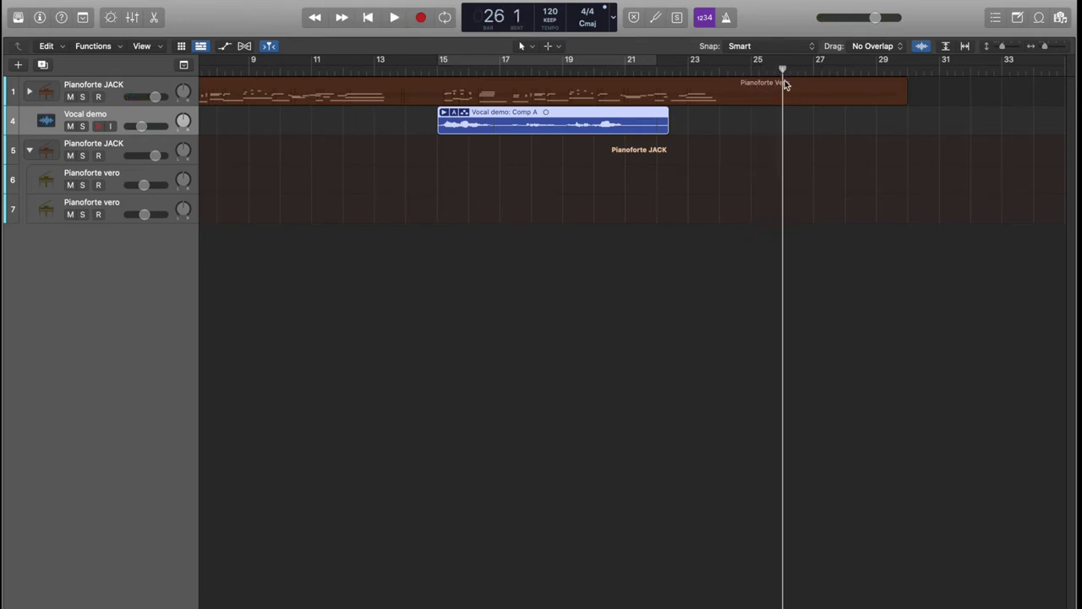
{"action": "left_click", "coordinate": [782, 85]}
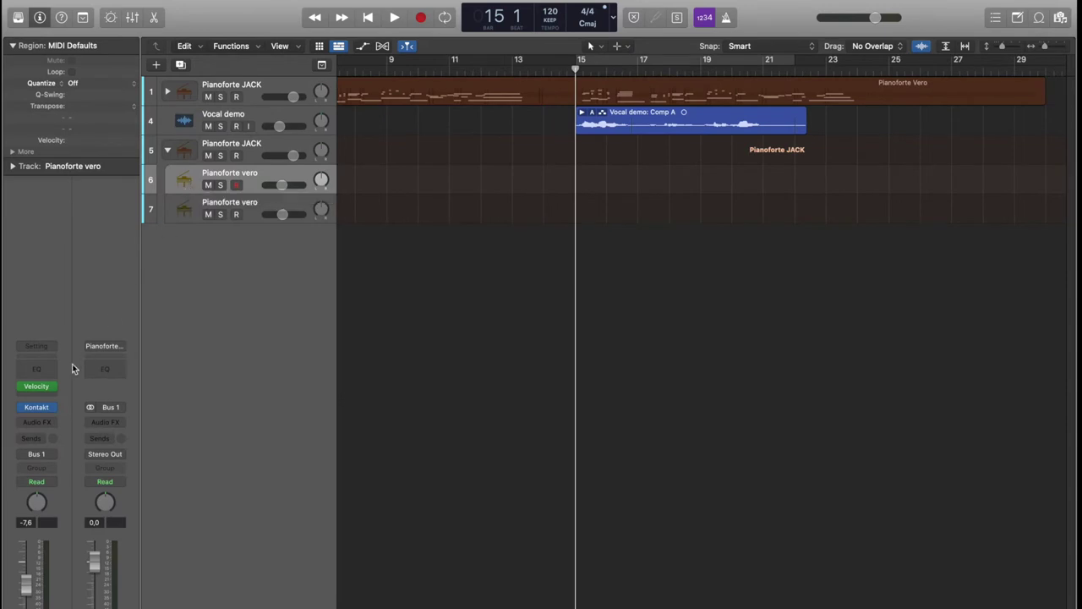
- Open the Maverick piano's Kontakt window on the first Pianoforte vero track, then close it
{"action": "mouse_move", "coordinate": [40, 408]}
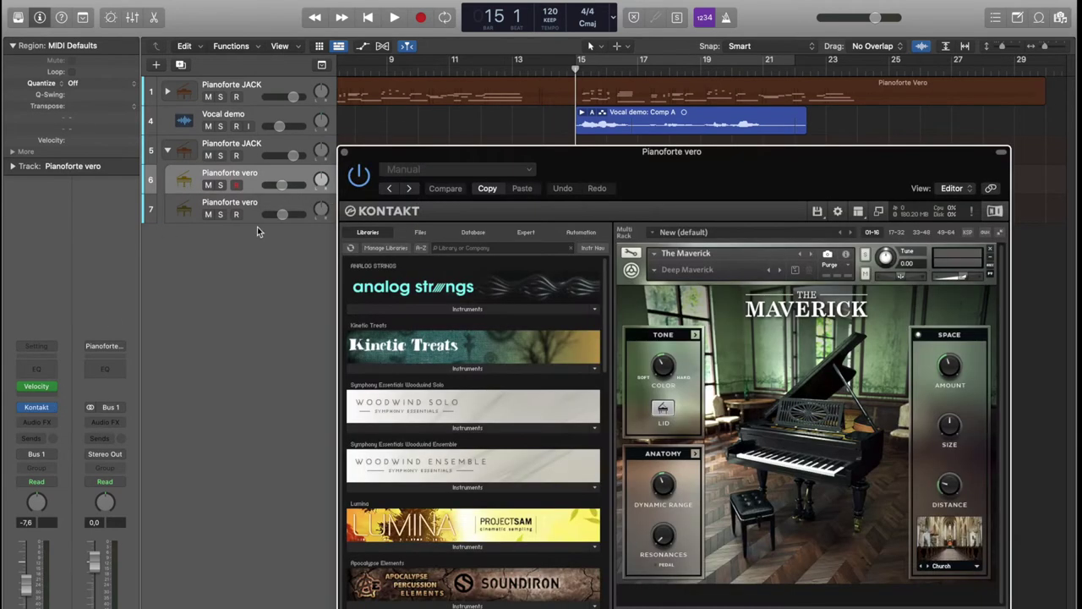
{"action": "left_click_drag", "start_coordinate": [651, 155], "coordinate": [528, 78]}
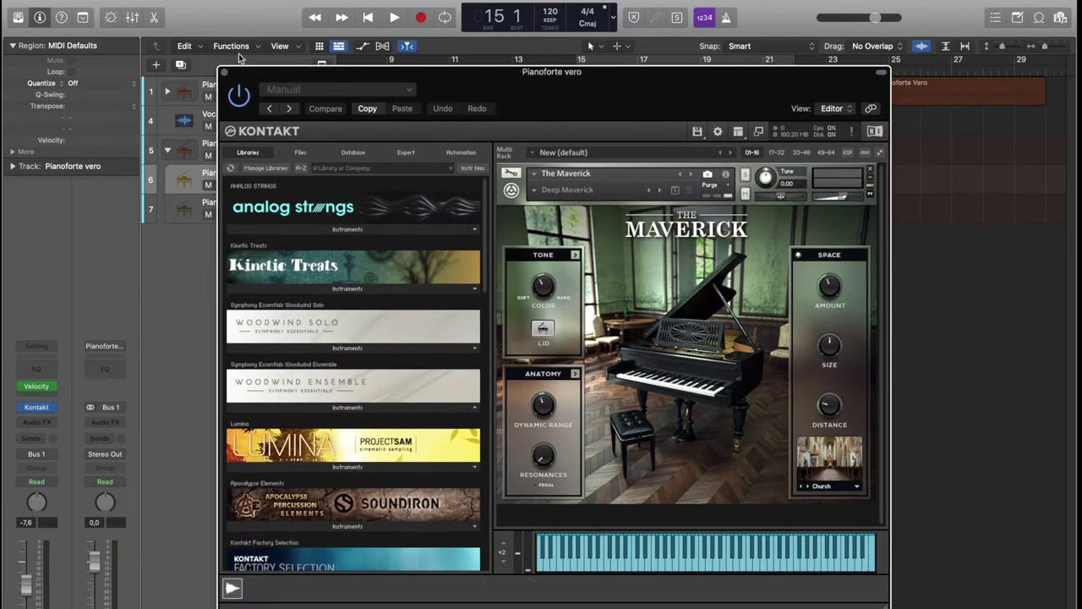
{"action": "left_click", "coordinate": [224, 74]}
- Review Una Corda's Response and Finish pages in Kontakt on the second track, then close it
{"action": "left_click", "coordinate": [185, 210]}
{"action": "mouse_move", "coordinate": [38, 410]}
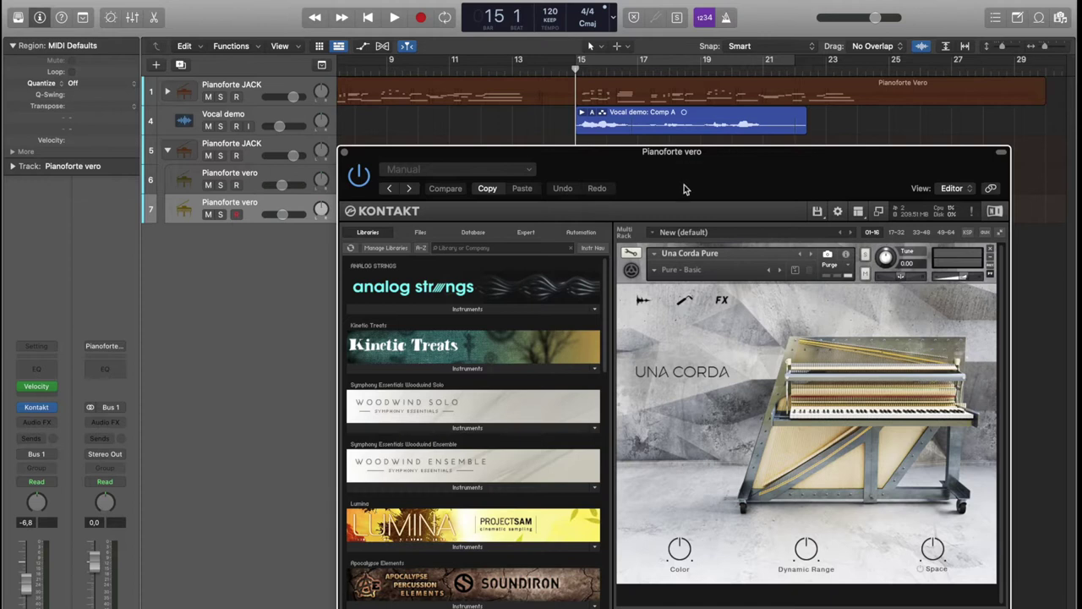
{"action": "left_click_drag", "start_coordinate": [685, 189], "coordinate": [498, 137]}
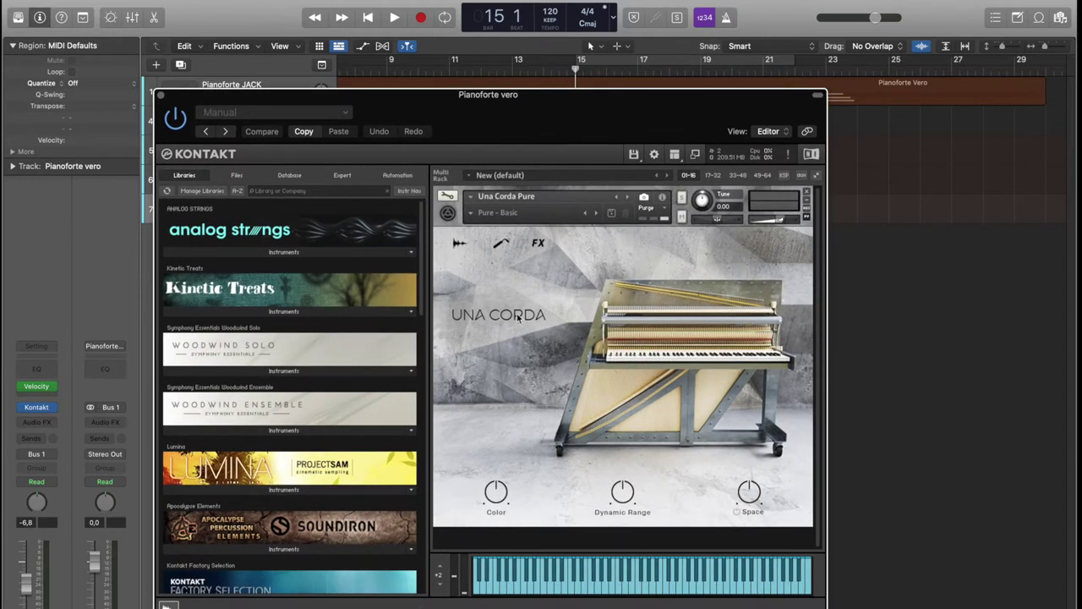
{"action": "left_click", "coordinate": [500, 244]}
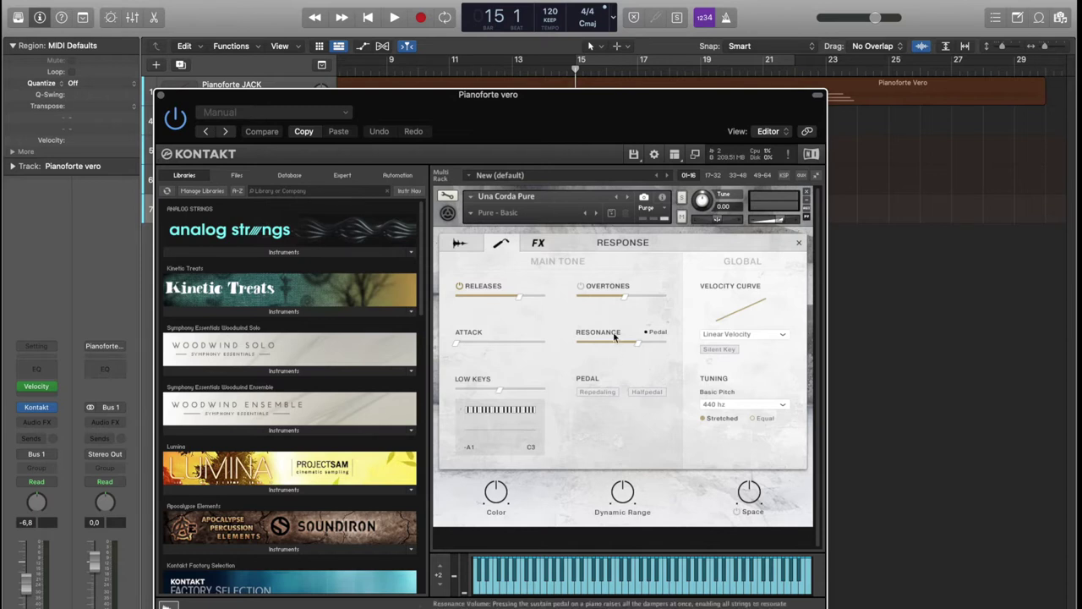
{"action": "left_click", "coordinate": [549, 244]}
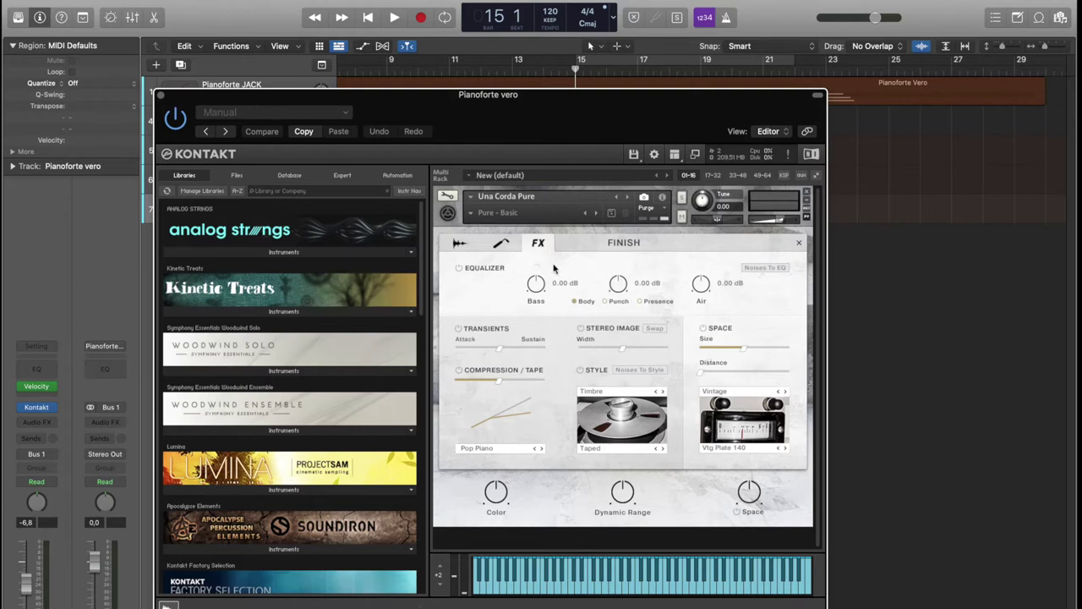
{"action": "key", "text": "super+w"}
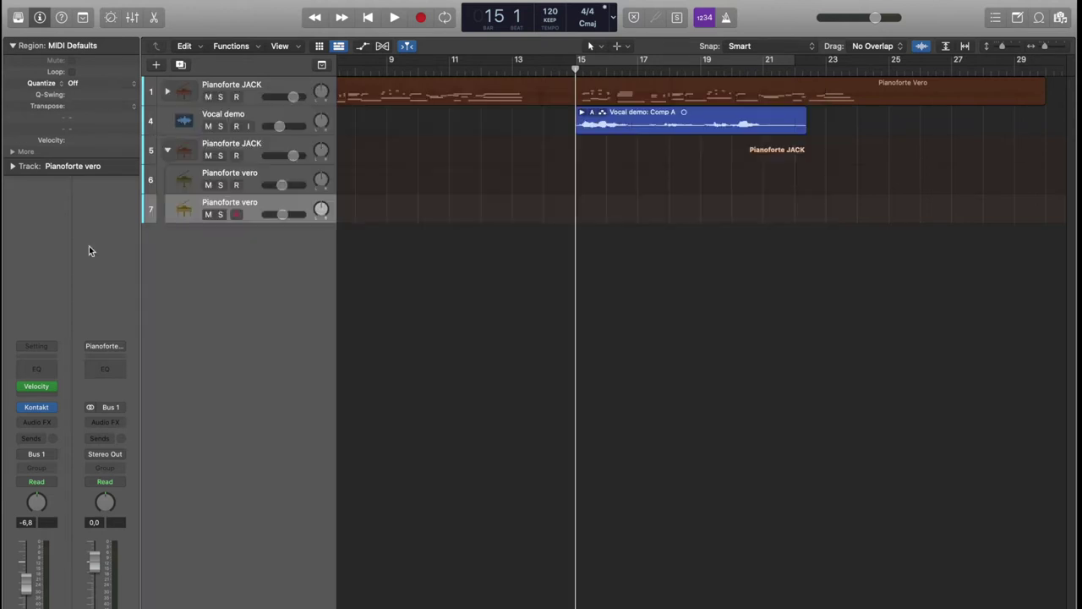
- Open and close the Velocity Processor, then solo the Pianoforte JACK stack
{"action": "left_click", "coordinate": [38, 387]}
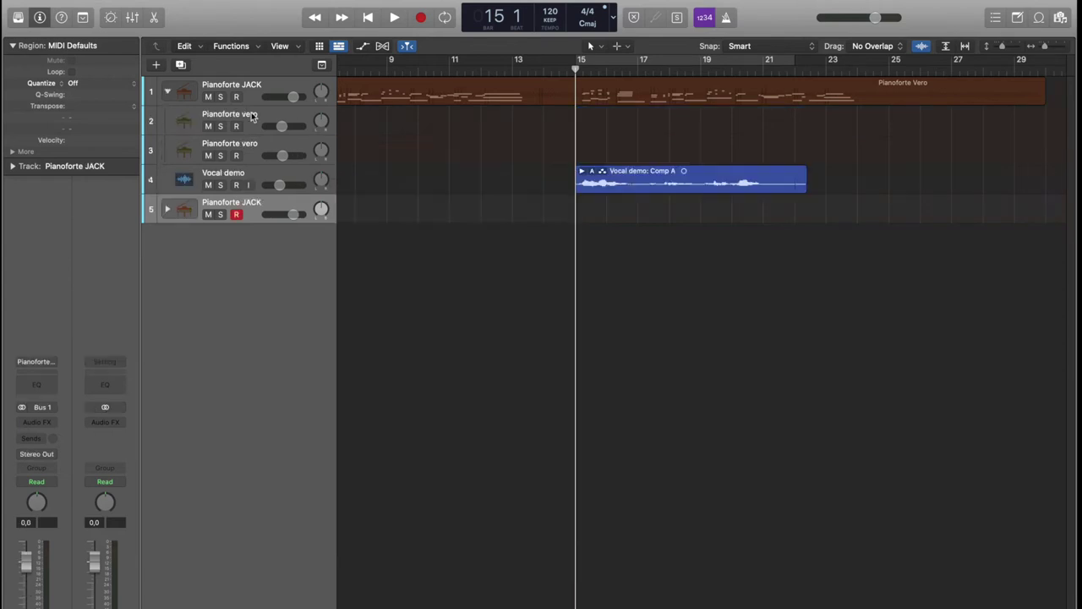
{"action": "left_click", "coordinate": [295, 115]}
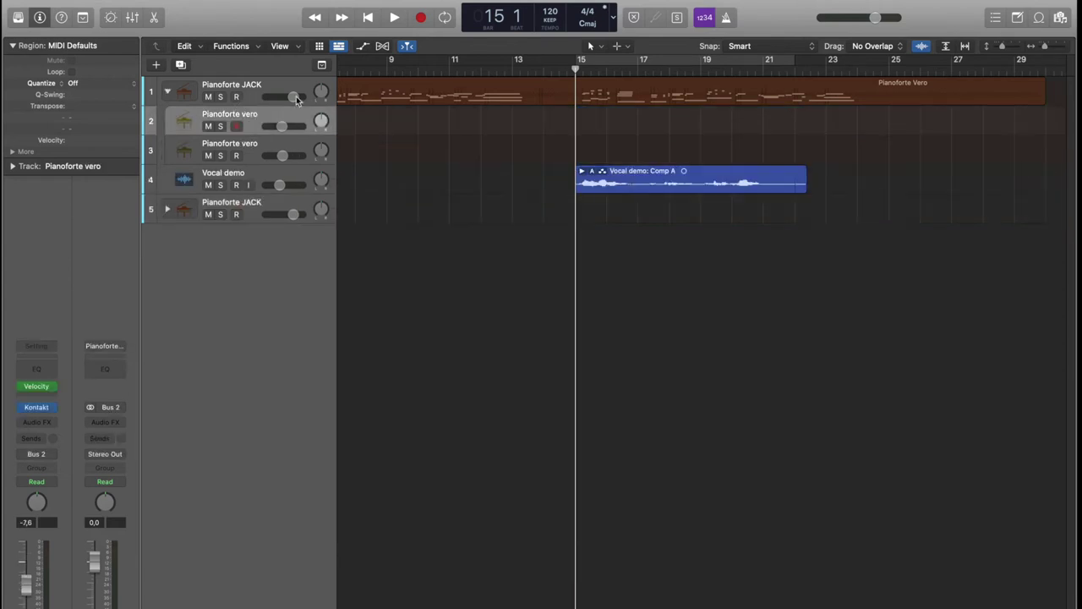
{"action": "left_click", "coordinate": [220, 97]}
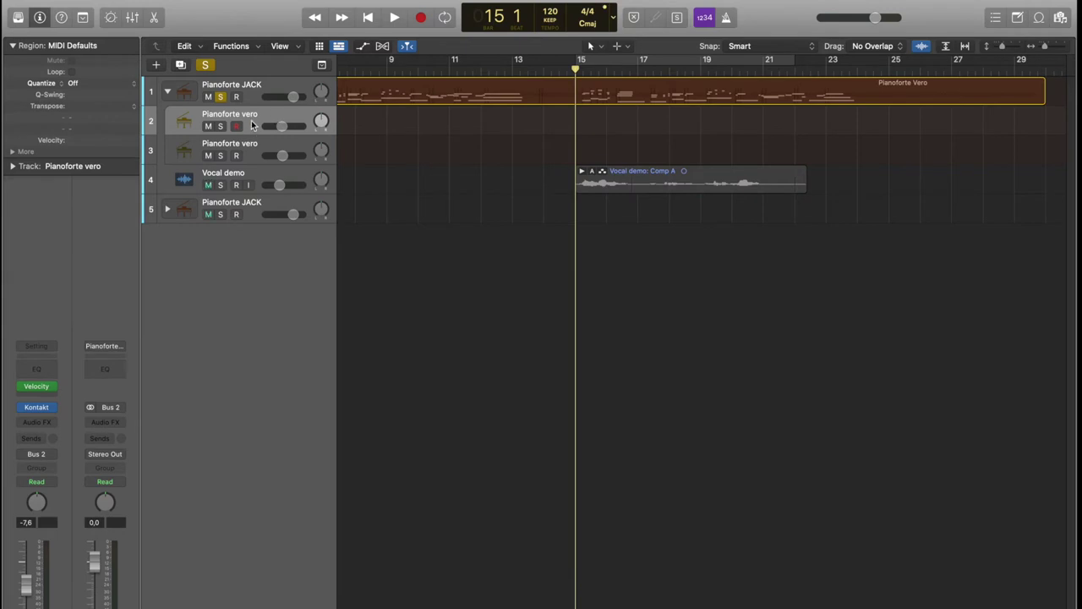
- Rename the Pianoforte vero tracks 'Maverik' and 'Una corda', then start playback
{"action": "double_click", "coordinate": [249, 116]}
{"action": "type", "text": "Maveri"}
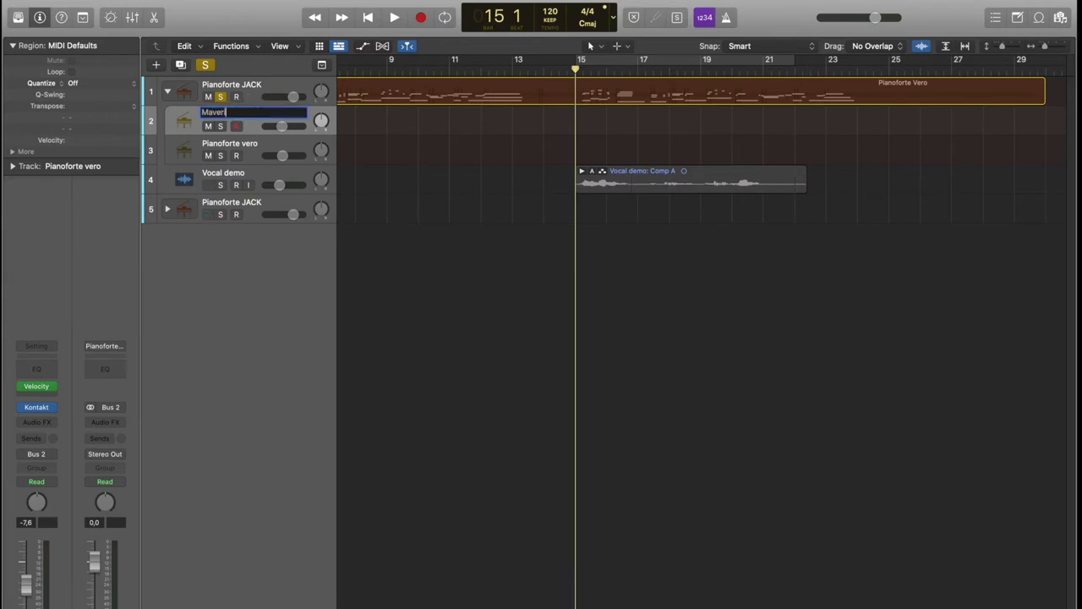
{"action": "type", "text": "k"}
{"action": "key", "text": "Return"}
{"action": "double_click", "coordinate": [246, 143]}
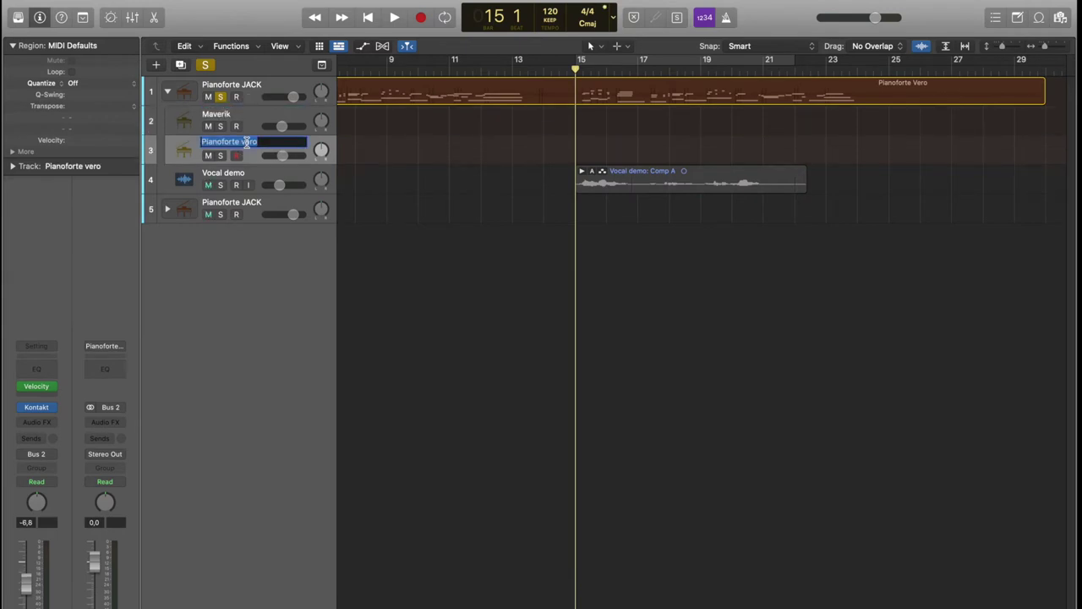
{"action": "type", "text": "Una corda"}
{"action": "key", "text": "Return"}
{"action": "key", "text": "Up"}
{"action": "key", "text": "space"}
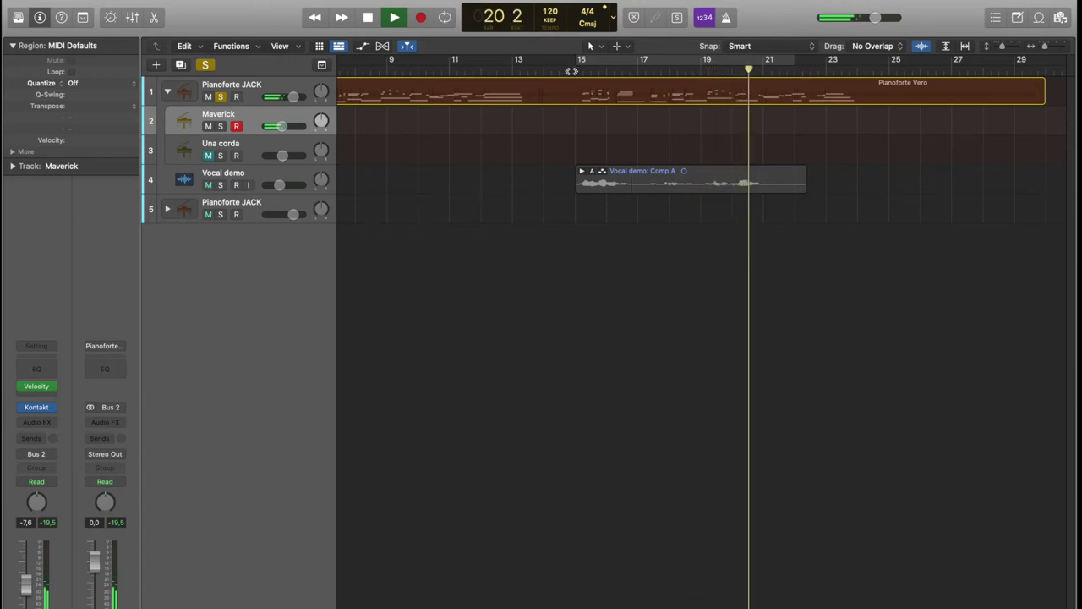
- Play Una corda from bar 15 to bar 23 with Maverick muted, then open its Kontakt instrument
{"action": "key", "text": "space"}
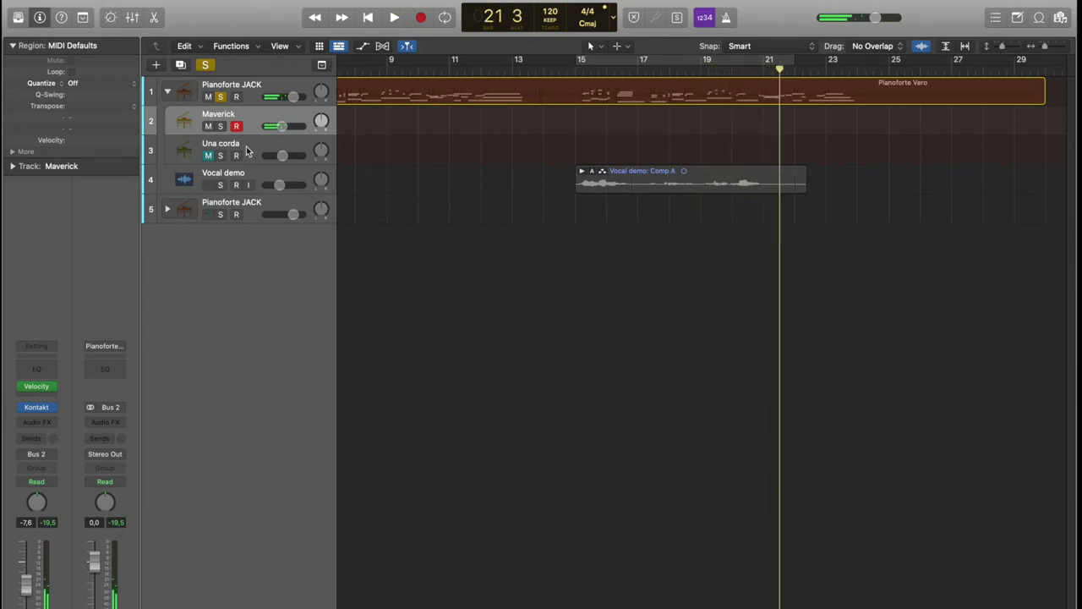
{"action": "left_click", "coordinate": [249, 151]}
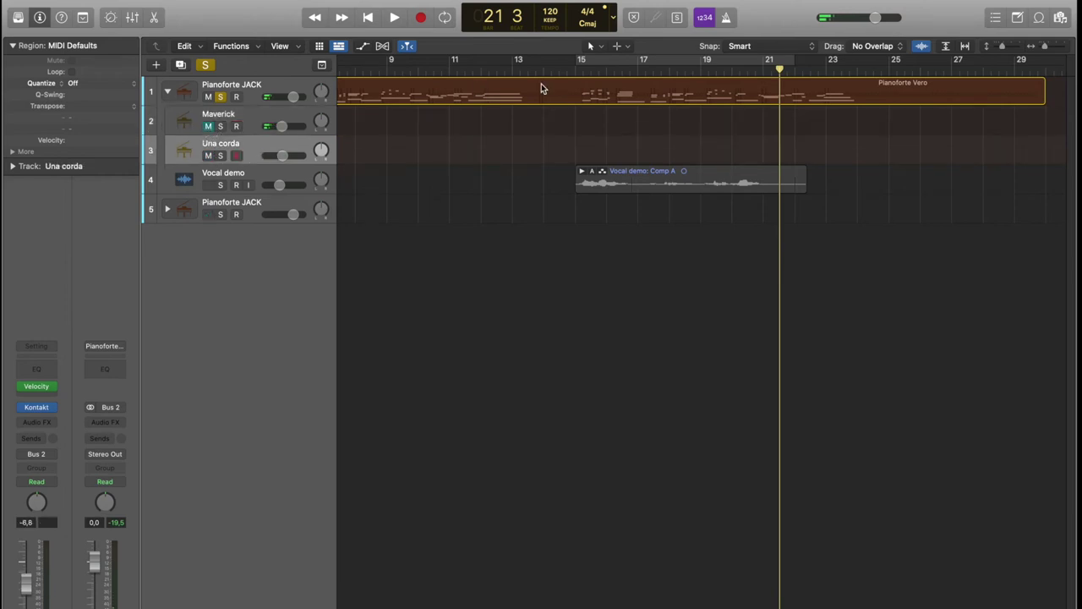
{"action": "double_click", "coordinate": [573, 68]}
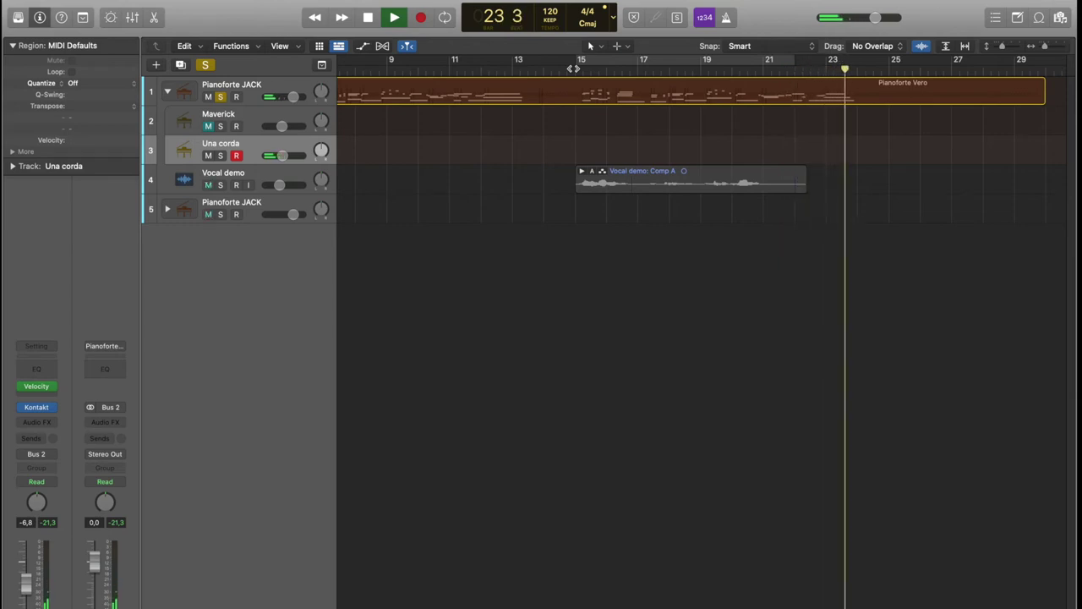
{"action": "key", "text": "space"}
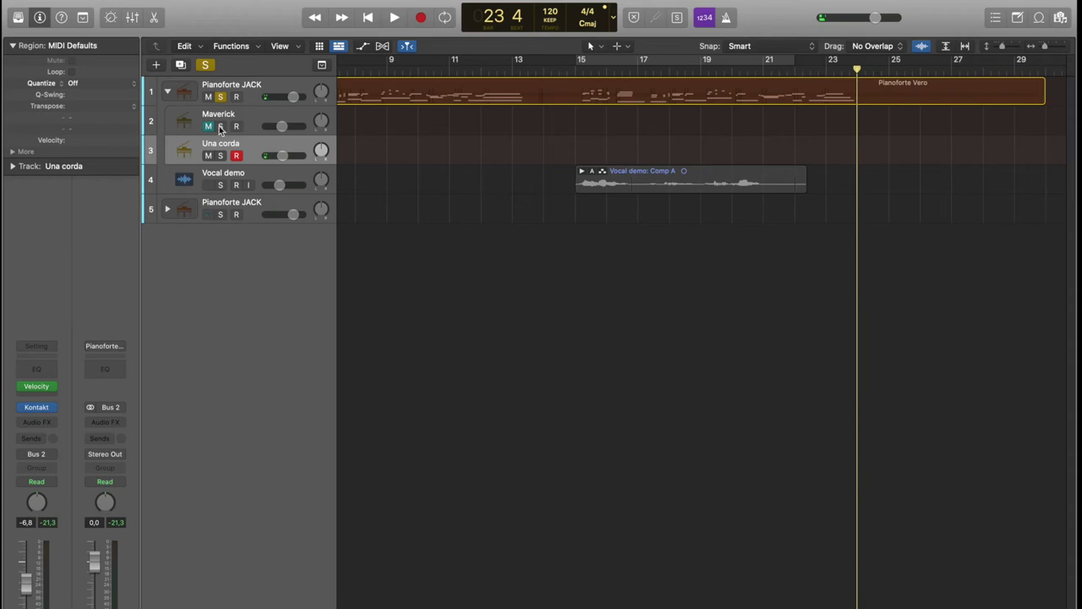
{"action": "left_click", "coordinate": [37, 408]}
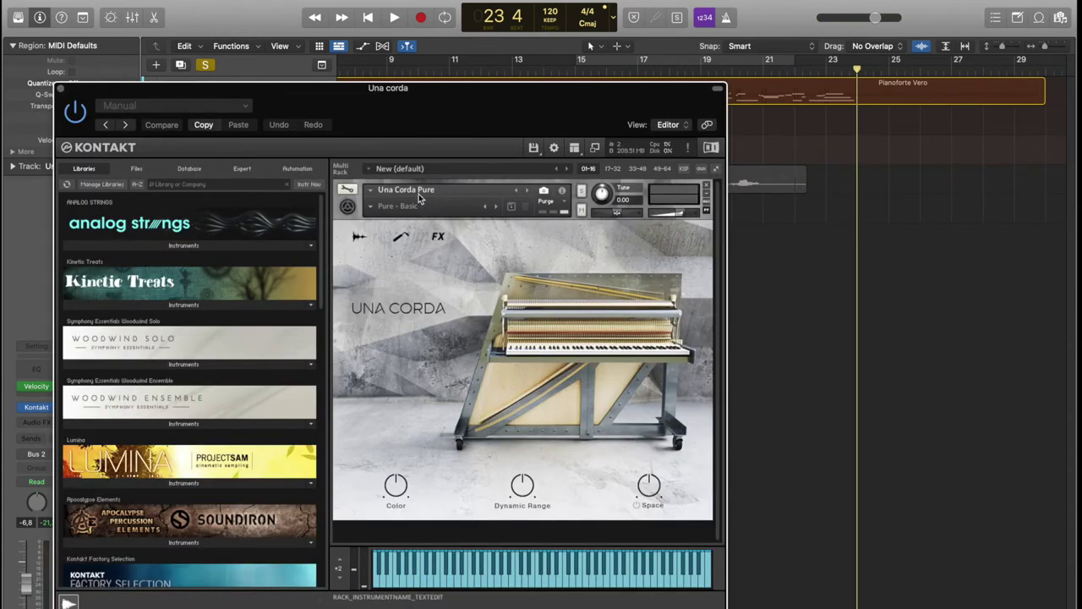
{"action": "left_click", "coordinate": [370, 210]}
{"action": "left_click", "coordinate": [371, 208]}
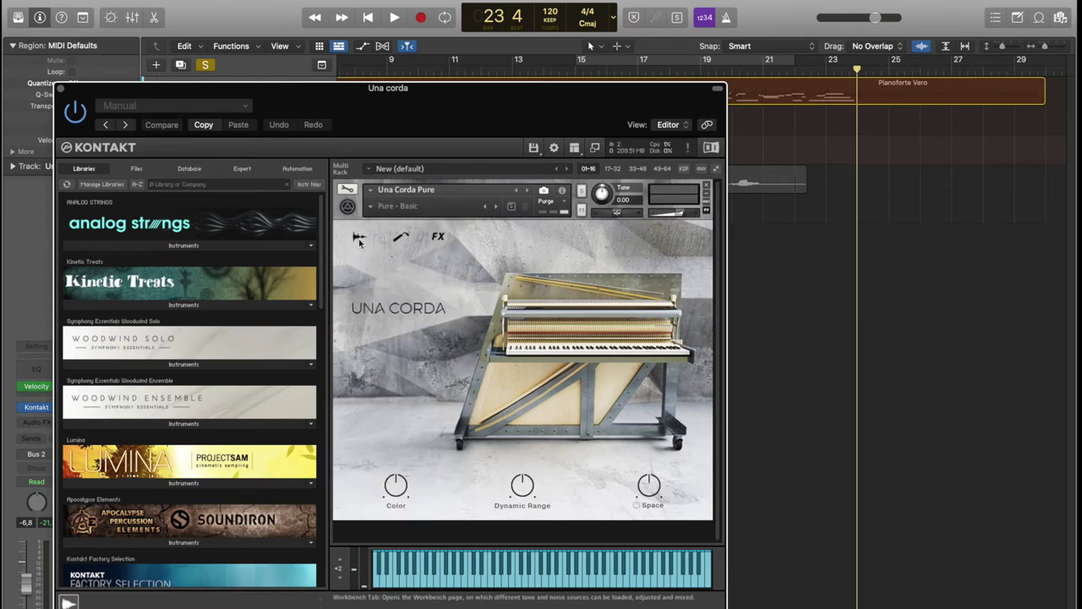
{"action": "left_click", "coordinate": [359, 238]}
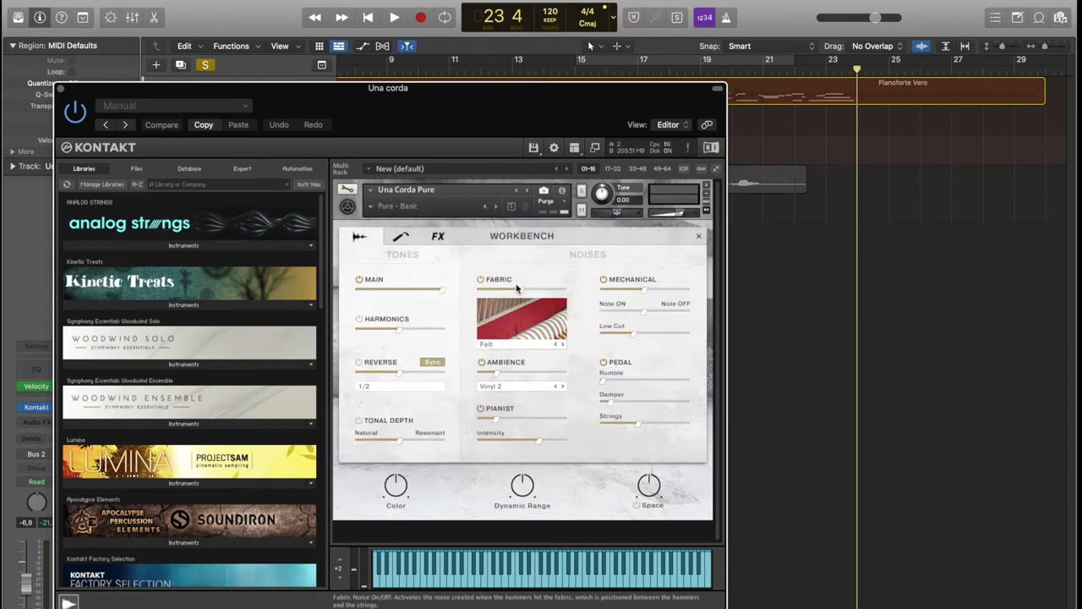
{"action": "left_click", "coordinate": [539, 344]}
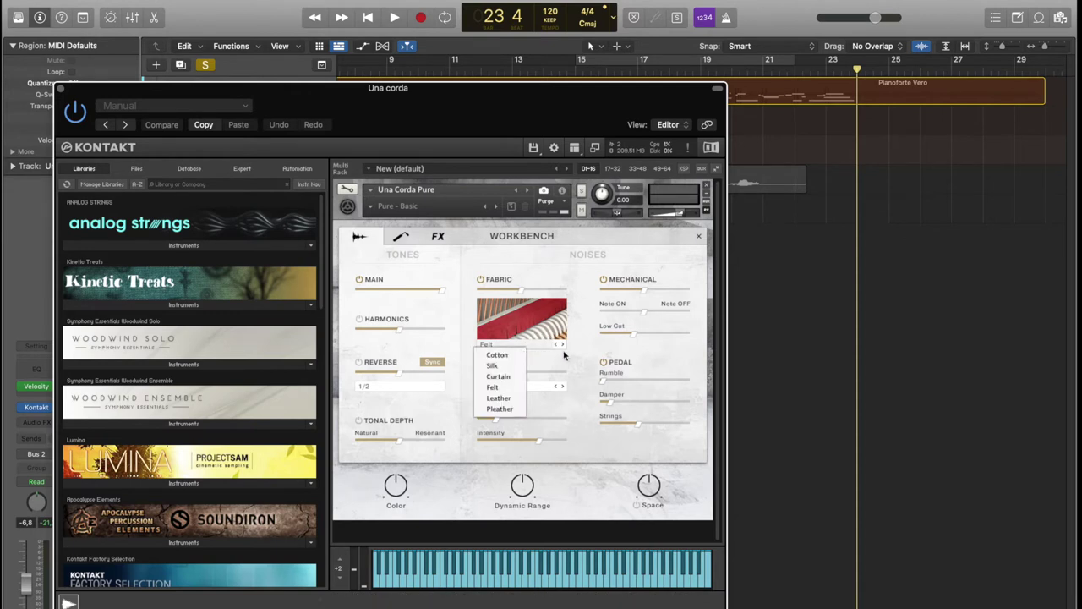
{"action": "left_click", "coordinate": [554, 354]}
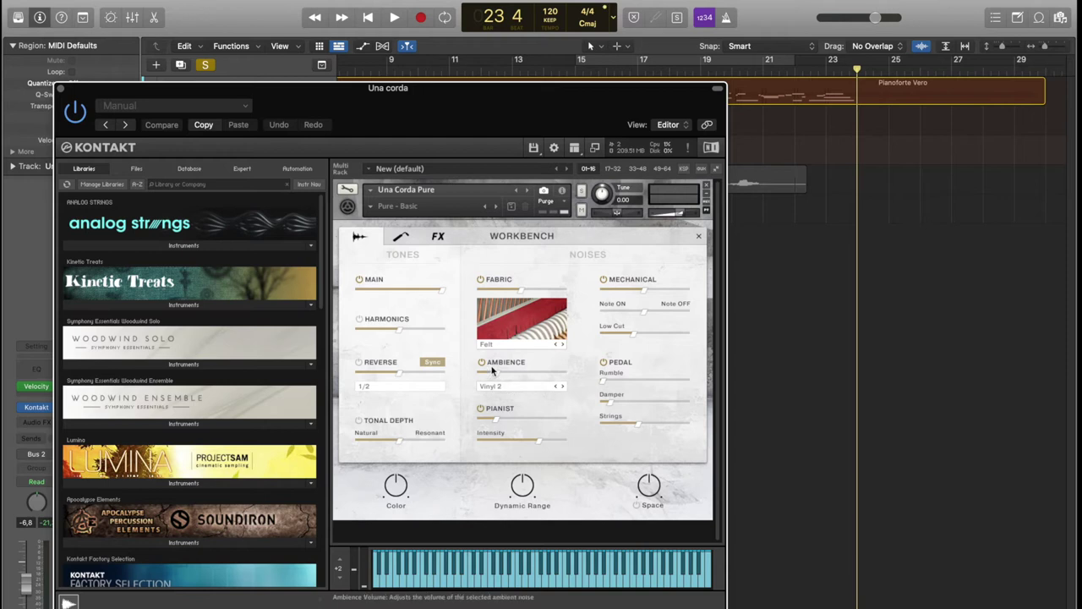
{"action": "left_click", "coordinate": [503, 386]}
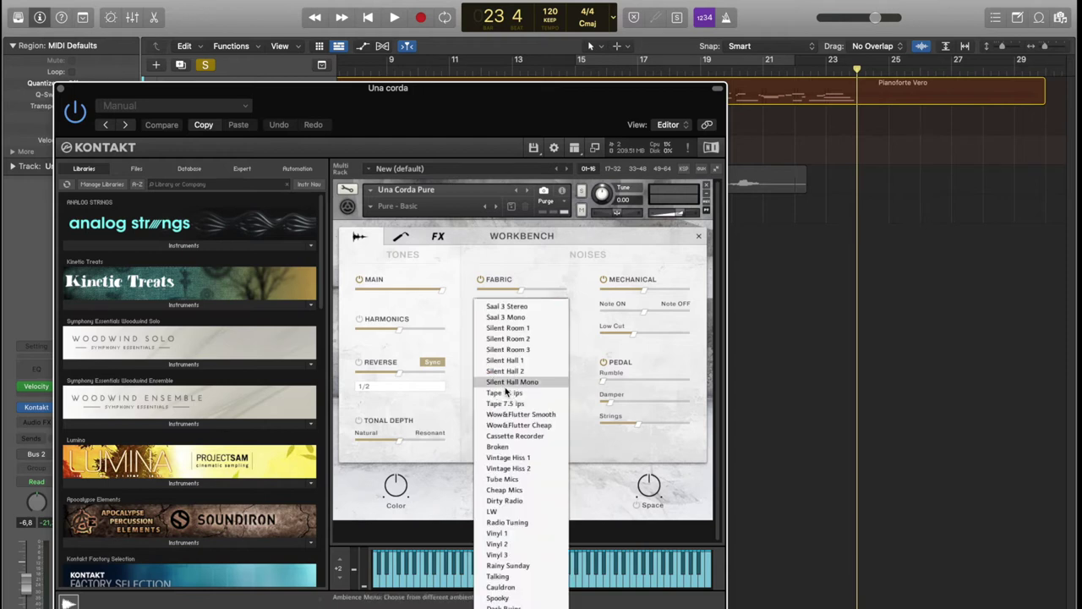
{"action": "left_click", "coordinate": [578, 403]}
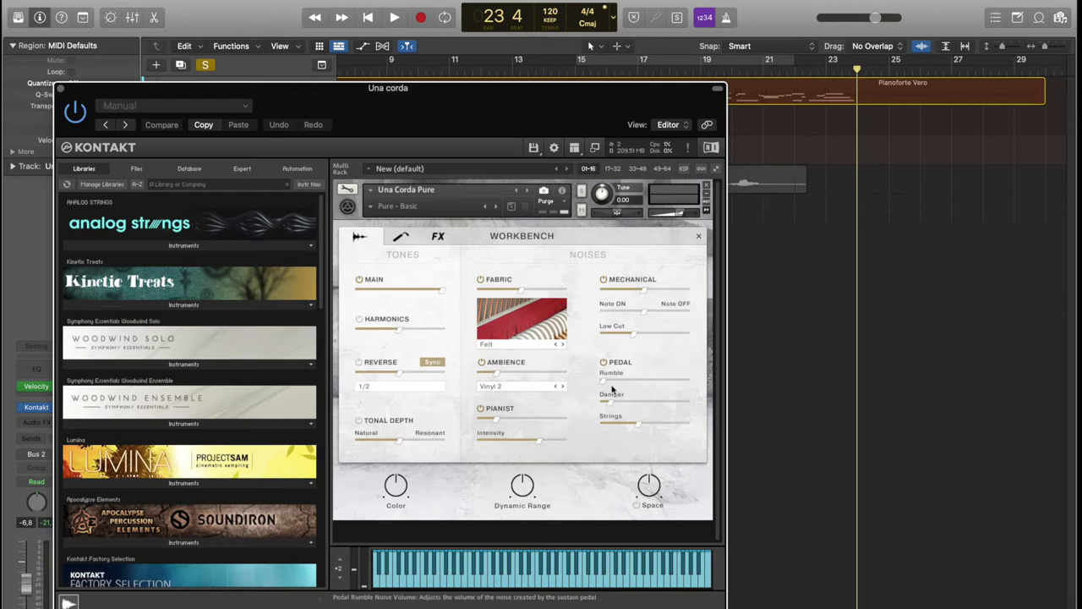
{"action": "left_click_drag", "start_coordinate": [592, 131], "coordinate": [640, 77]}
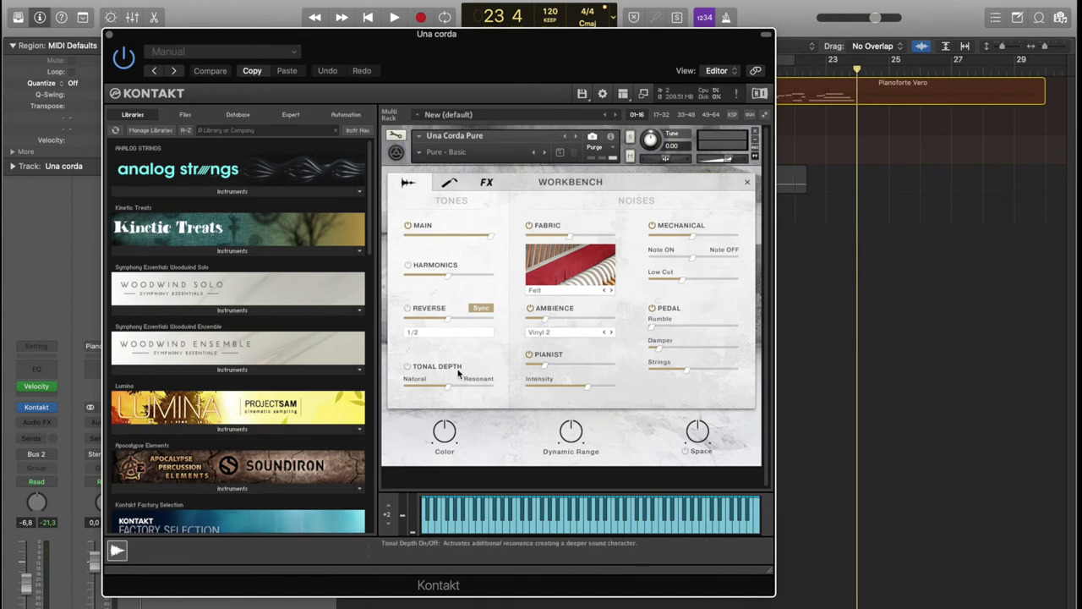
{"action": "left_click", "coordinate": [486, 182]}
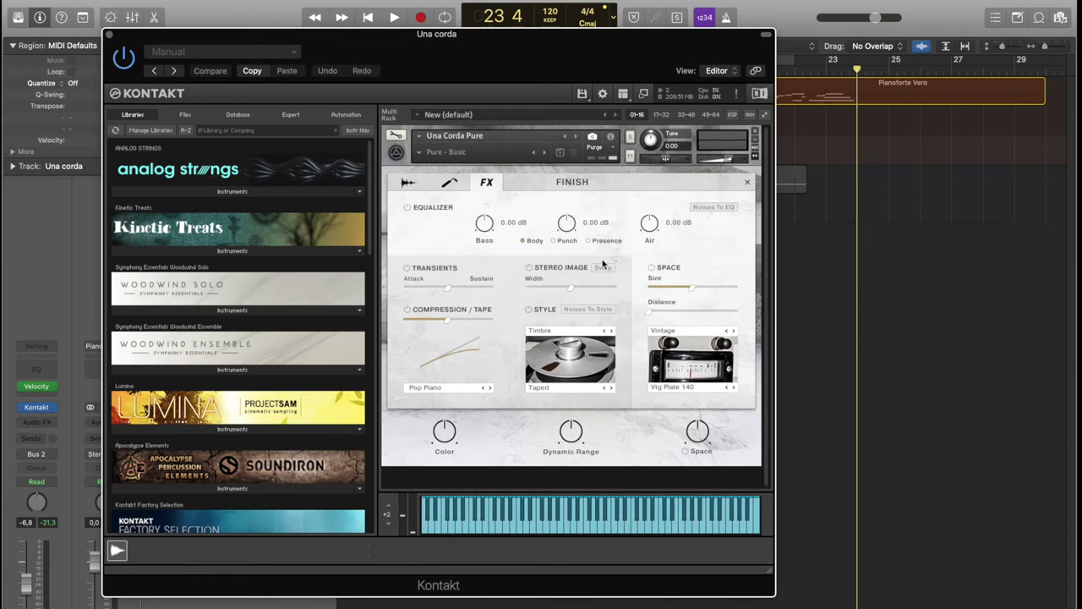
- Switch Una Corda between the Response and Workbench pages and move its window aside
{"action": "left_click", "coordinate": [449, 183]}
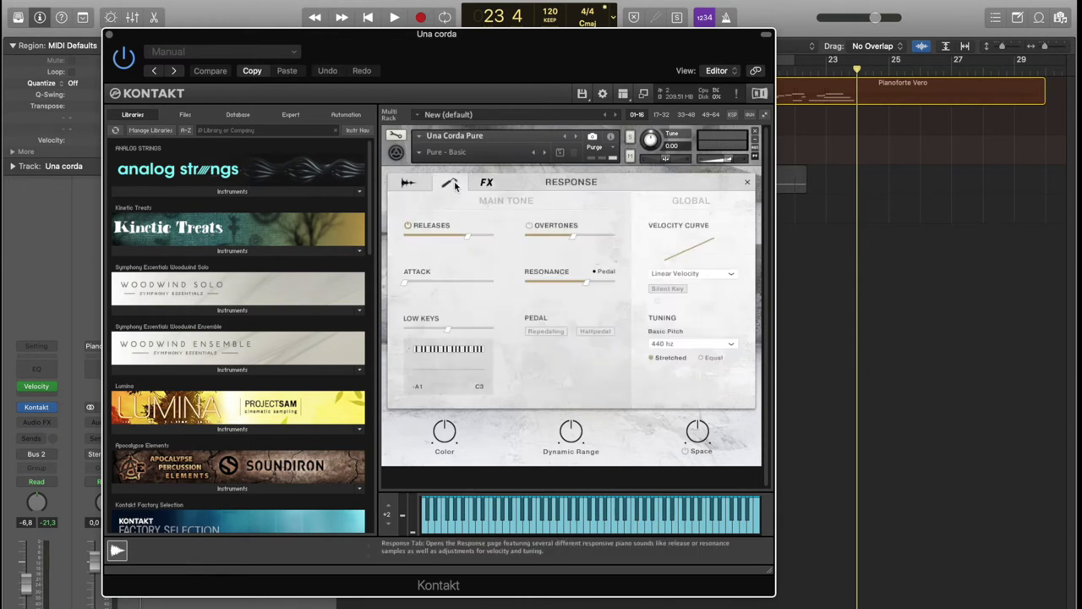
{"action": "left_click", "coordinate": [408, 183]}
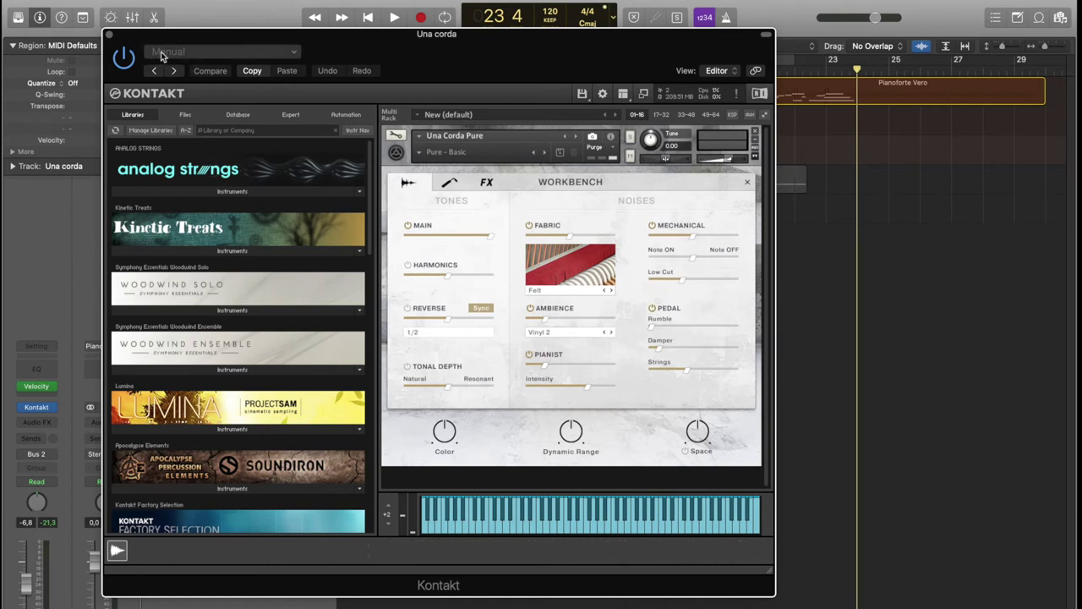
{"action": "left_click_drag", "start_coordinate": [157, 44], "coordinate": [459, 29]}
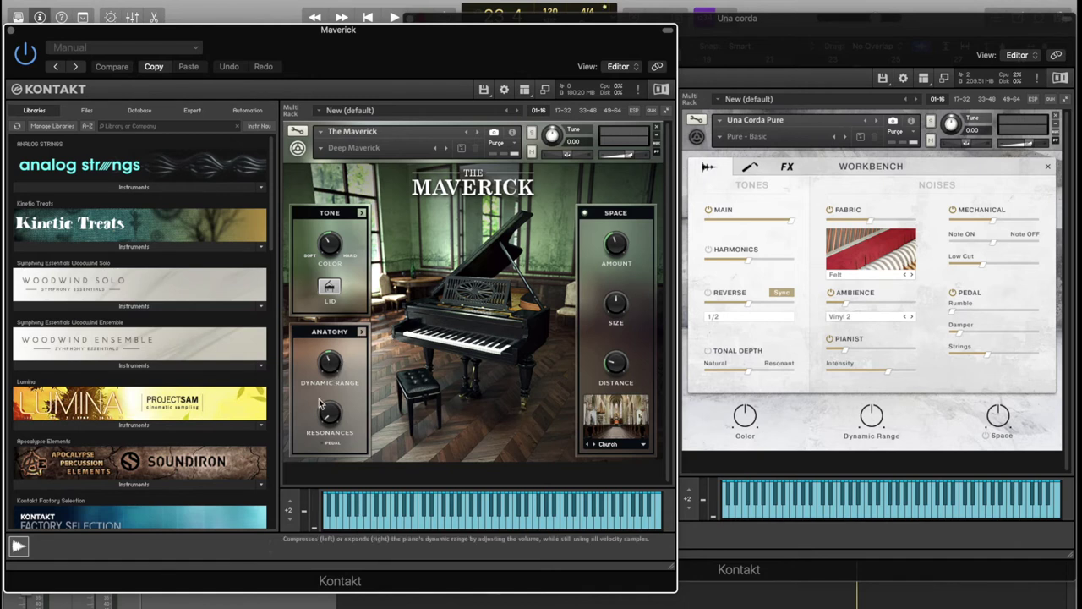
- Expand and collapse Maverick's Anatomy panel, then turn its Tone Colour knob
{"action": "left_click", "coordinate": [361, 333]}
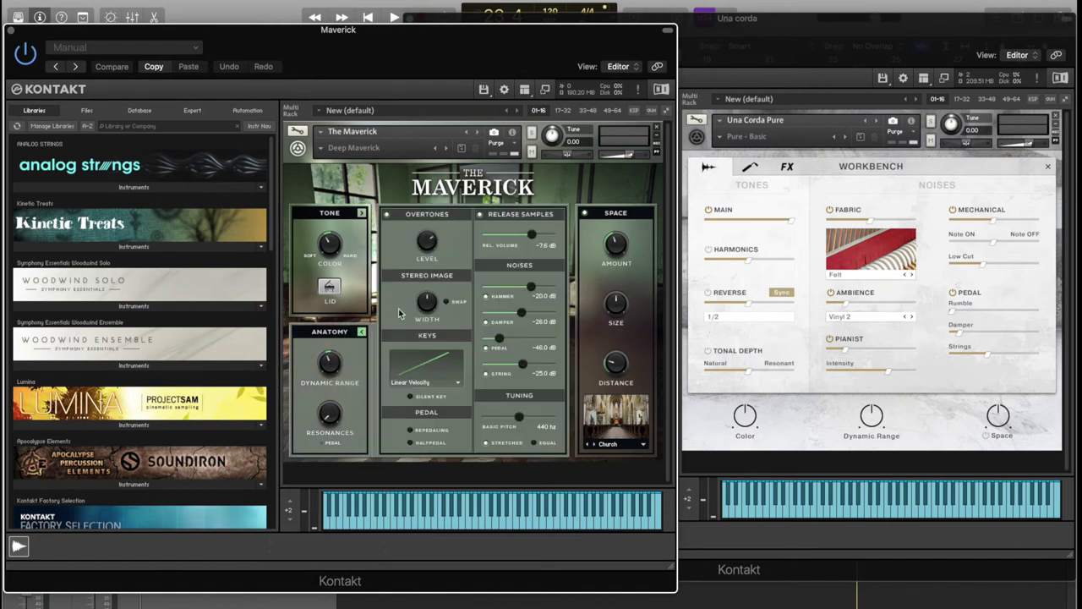
{"action": "left_click", "coordinate": [361, 332]}
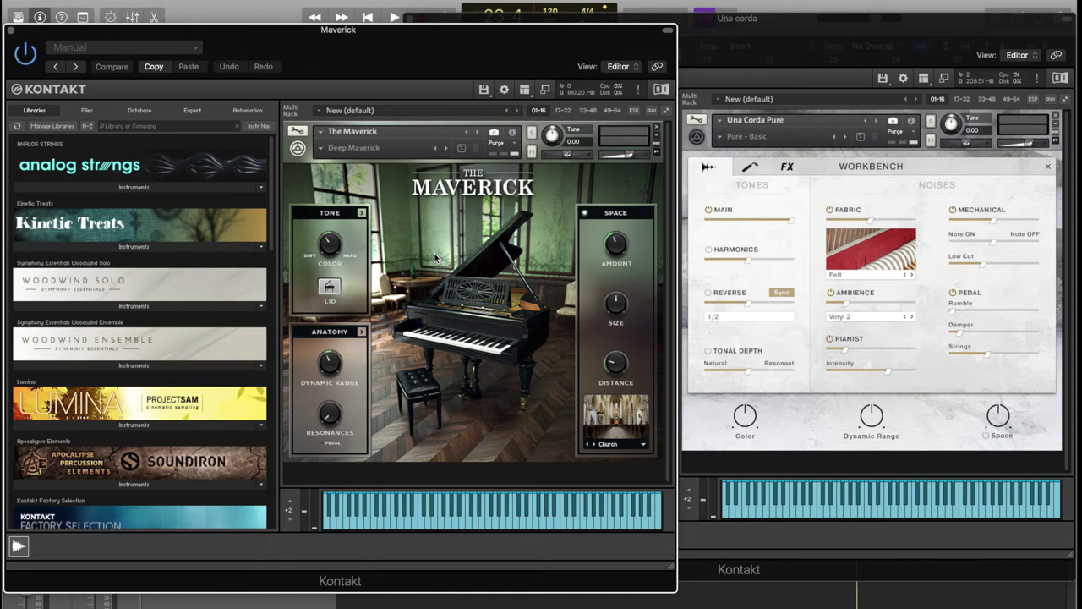
{"action": "left_click_drag", "start_coordinate": [331, 243], "coordinate": [346, 218]}
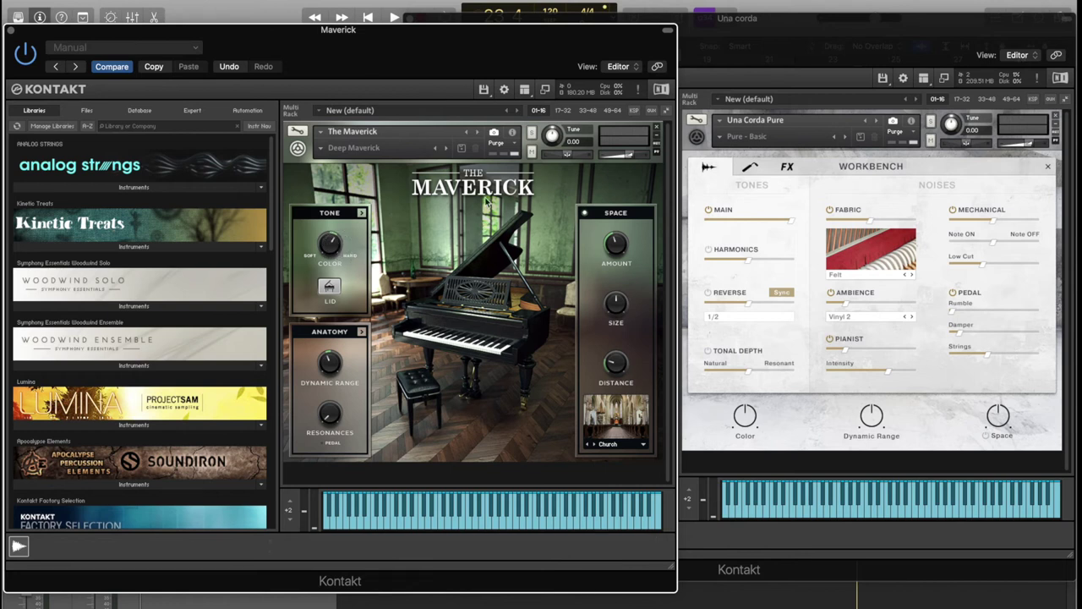
- Close both Kontakt windows, unmute Maverick, and play the layered pianos from bar 15 to bar 24
{"action": "key", "text": "super+w"}
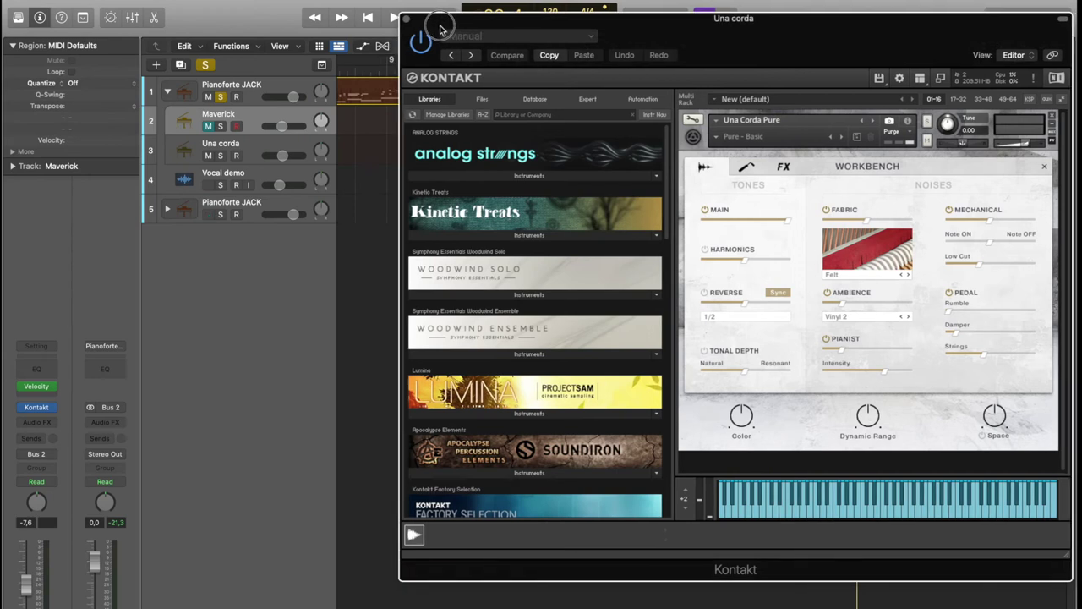
{"action": "key", "text": "super+w"}
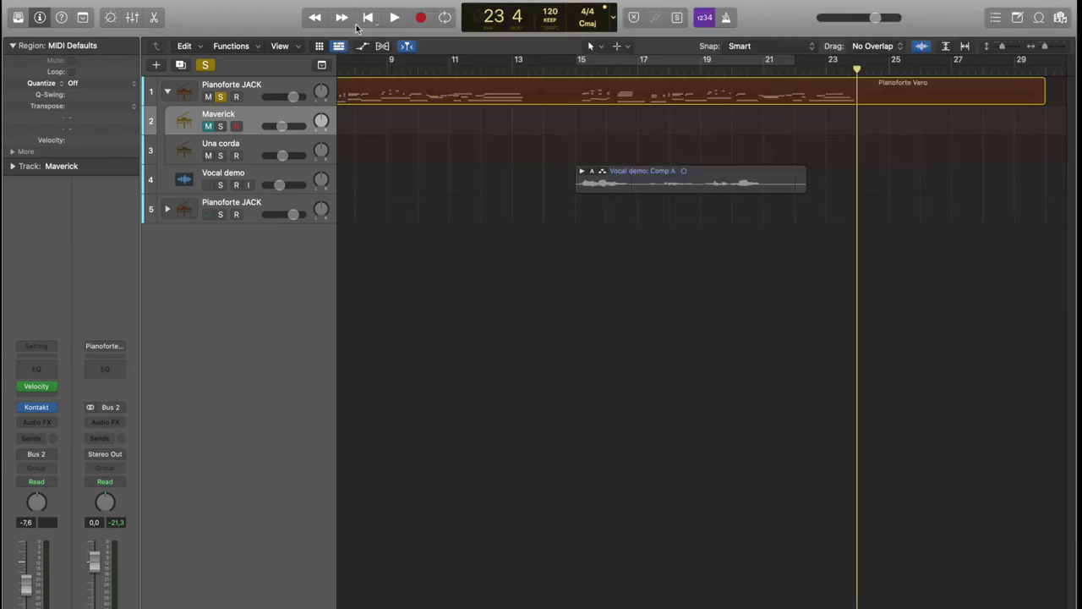
{"action": "left_click", "coordinate": [209, 127]}
{"action": "left_click", "coordinate": [578, 70]}
{"action": "key", "text": "space"}
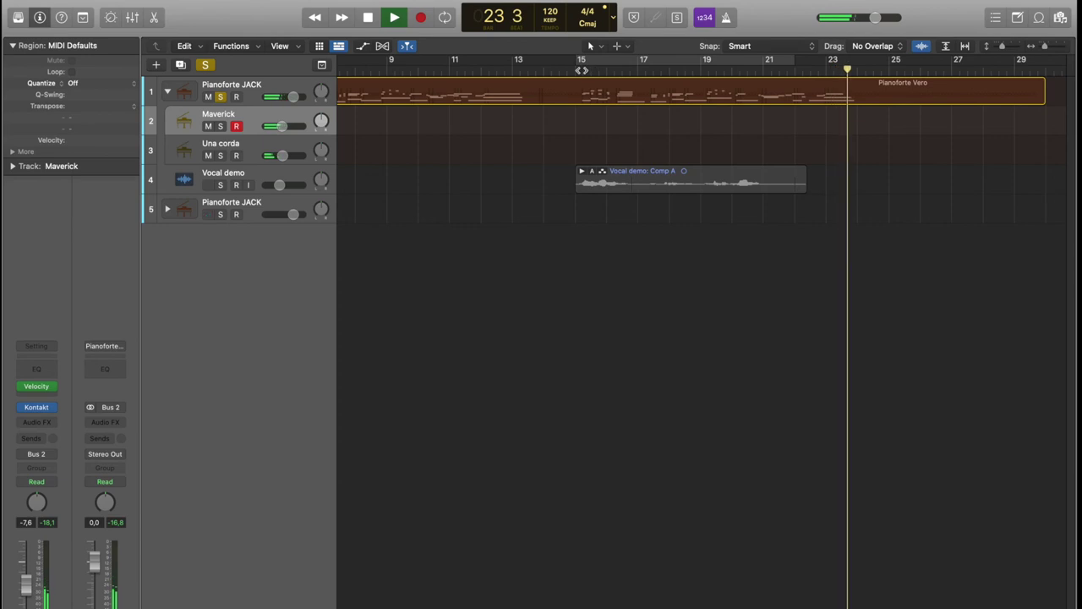
{"action": "key", "text": "space"}
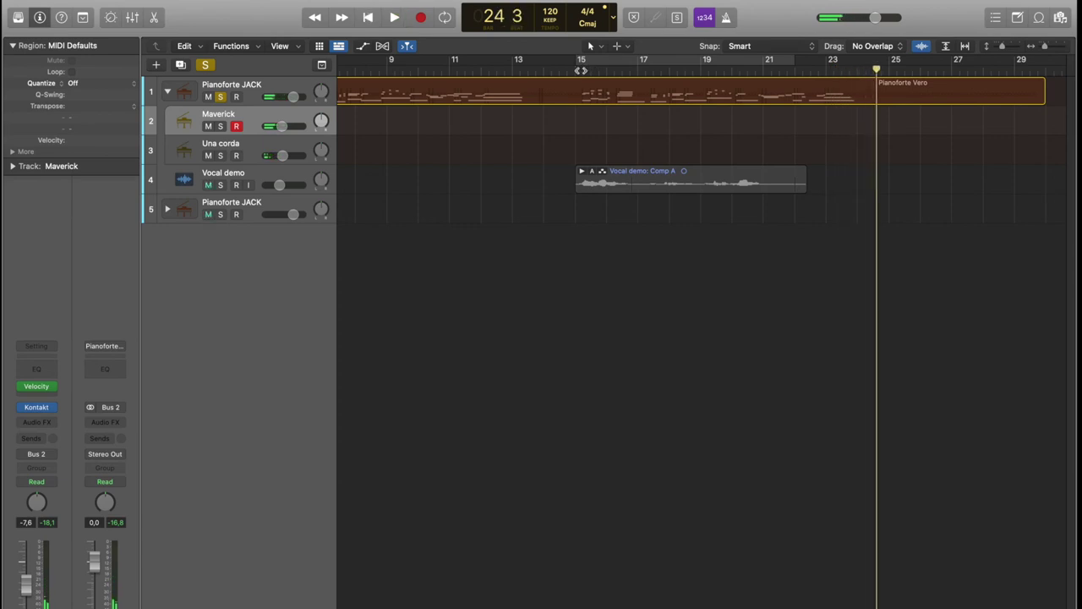
- Return to bar 15, unsolo the piano stack, and open then close Maverick's Kontakt window
{"action": "left_click", "coordinate": [581, 70]}
{"action": "left_click", "coordinate": [220, 96]}
{"action": "left_click", "coordinate": [256, 87]}
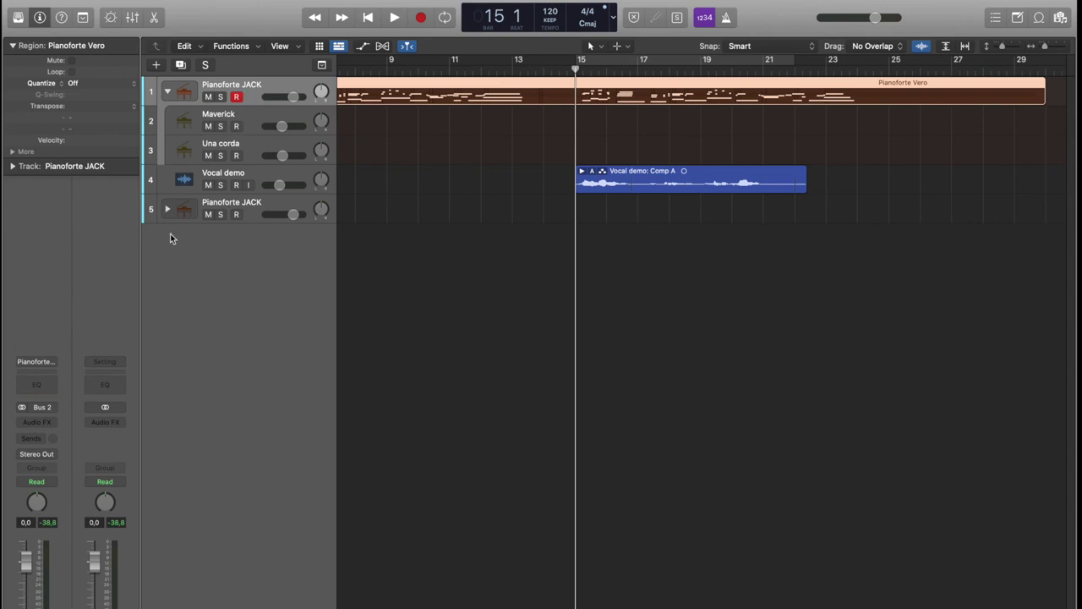
{"action": "left_click", "coordinate": [245, 119]}
{"action": "left_click", "coordinate": [38, 409]}
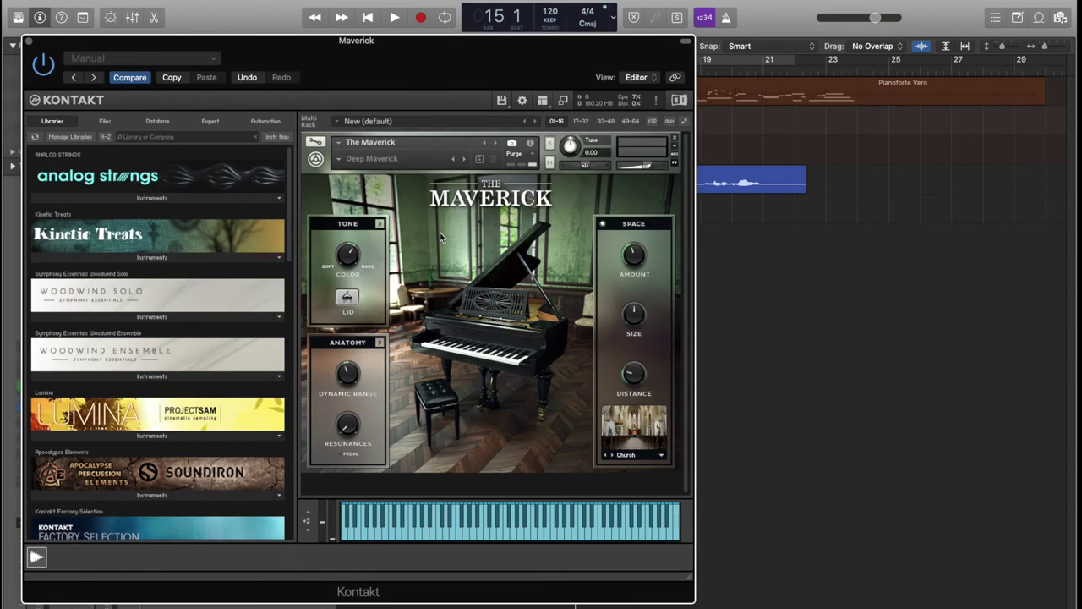
{"action": "left_click_drag", "start_coordinate": [514, 51], "coordinate": [677, 121]}
{"action": "left_click", "coordinate": [276, 88]}
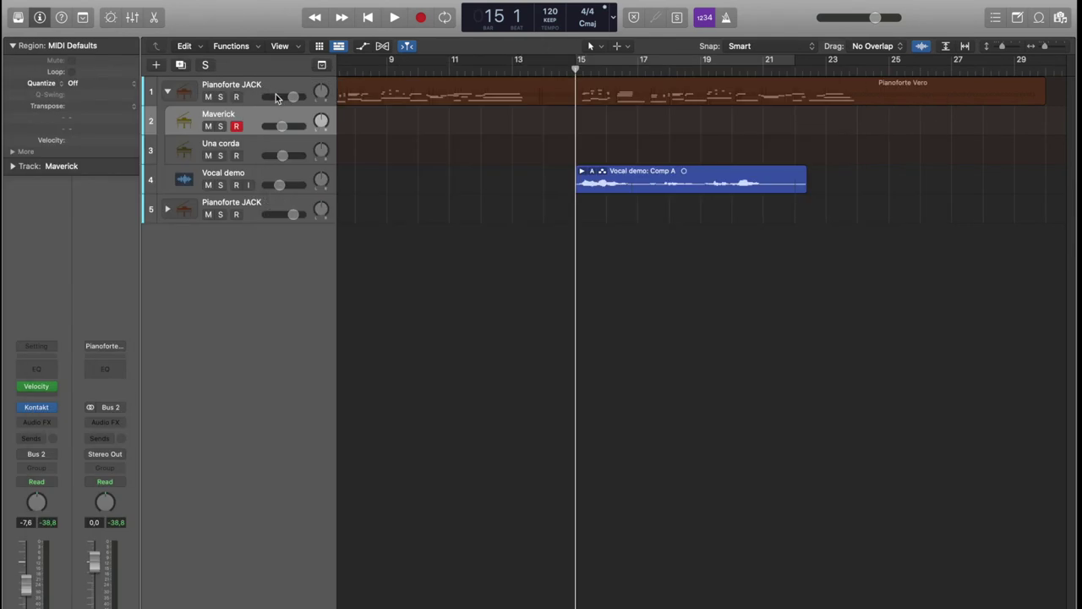
- Check Una corda's Kontakt instrument, close it, and remove the bottom Pianoforte JACK track
{"action": "left_click", "coordinate": [252, 151]}
{"action": "mouse_move", "coordinate": [46, 411]}
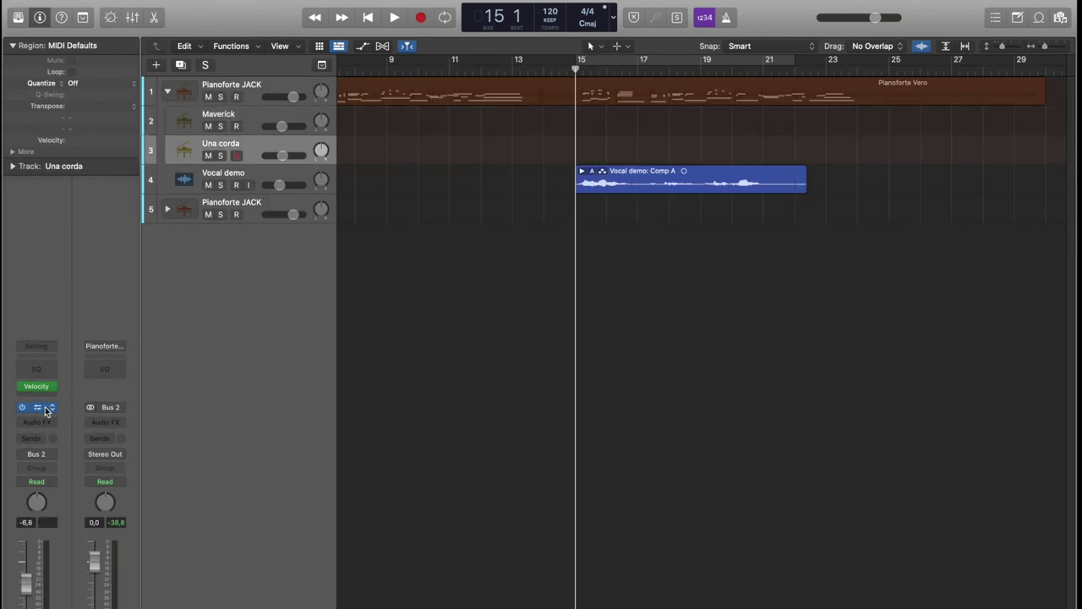
{"action": "left_click", "coordinate": [40, 409]}
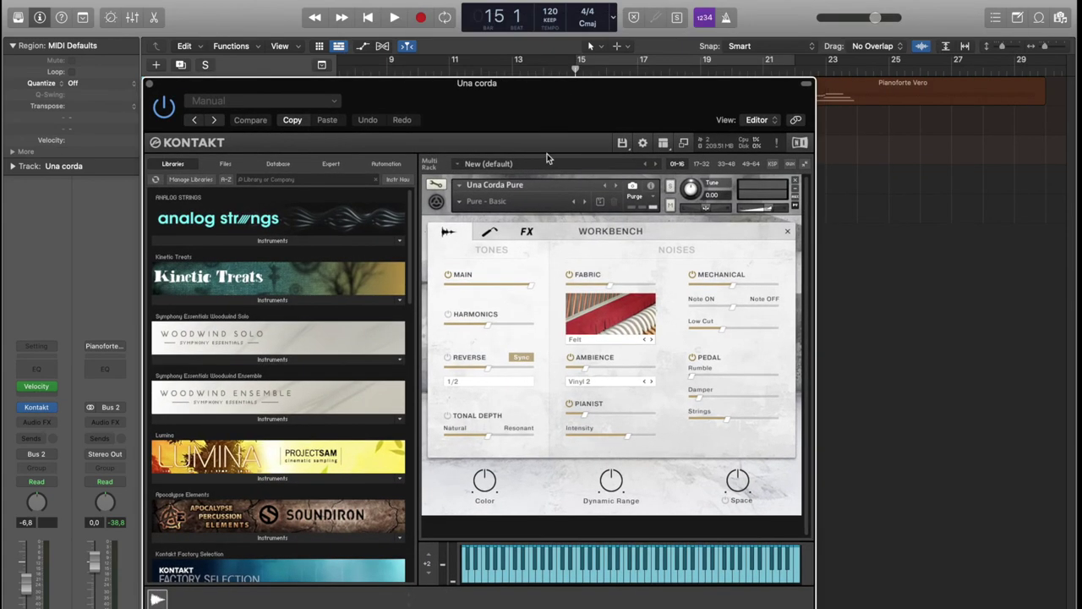
{"action": "left_click", "coordinate": [490, 231]}
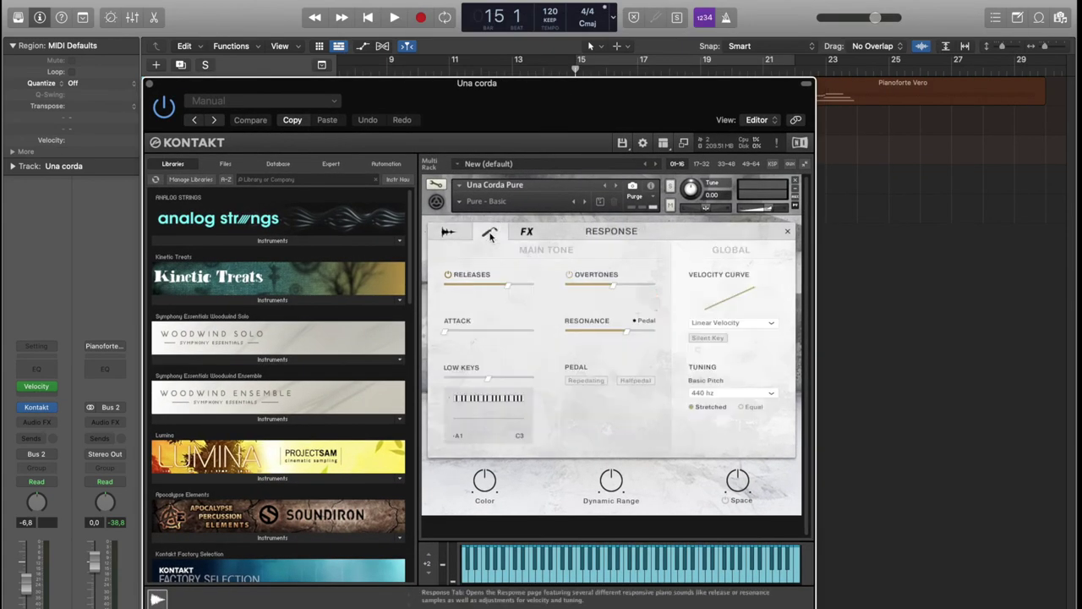
{"action": "left_click", "coordinate": [489, 231]}
{"action": "left_click", "coordinate": [148, 84]}
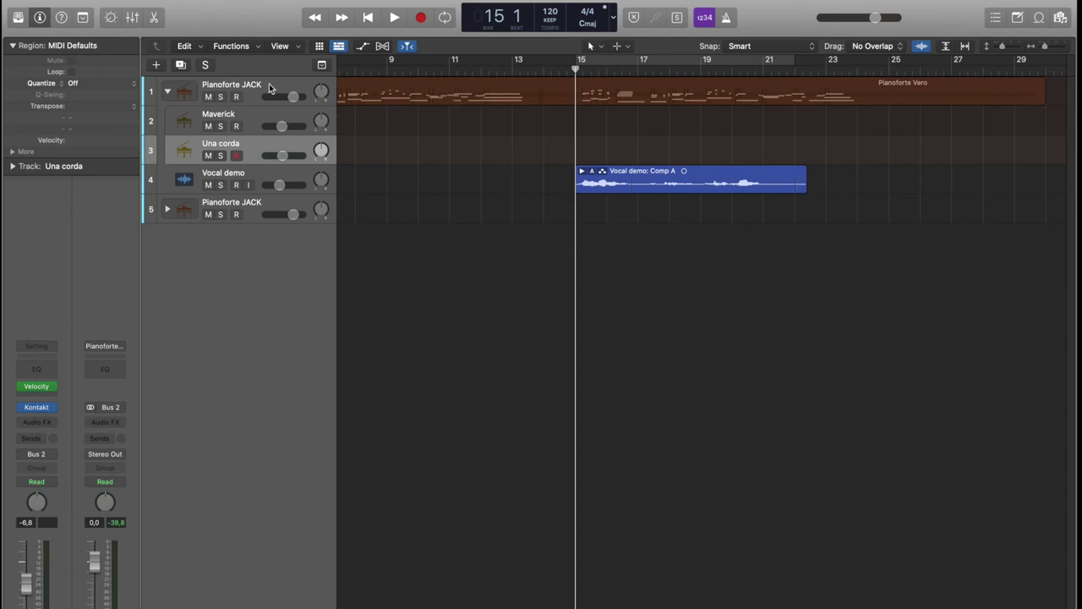
{"action": "key", "text": "super+z"}
- Reopen Maverick's Kontakt piano with its Deep Maverick preset and nudge the window down
{"action": "left_click", "coordinate": [37, 407]}
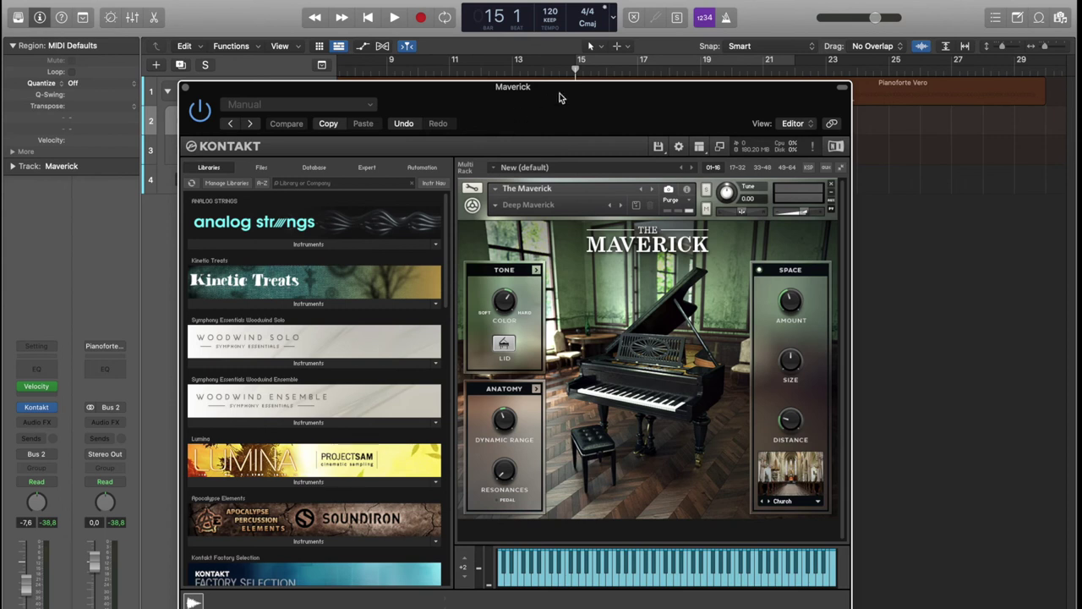
{"action": "left_click_drag", "start_coordinate": [558, 98], "coordinate": [563, 115]}
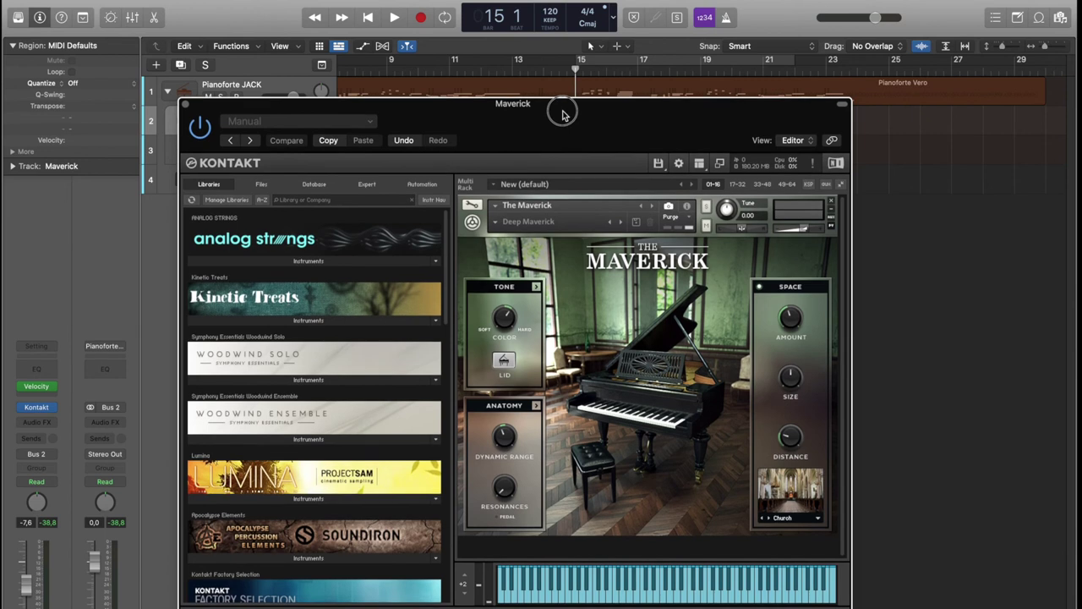